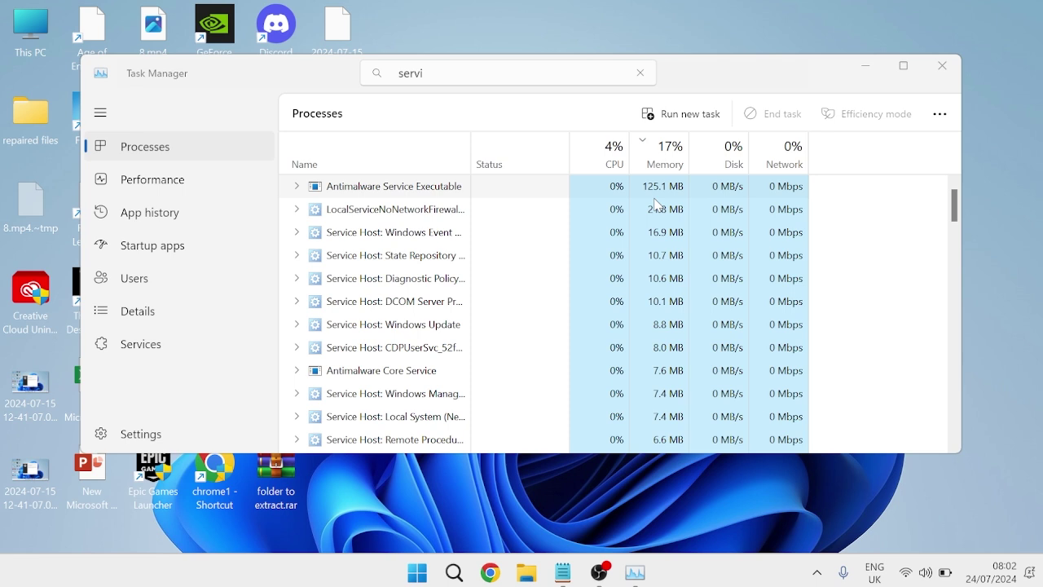
Step: Check the Diagnostic Policy service host in the filtered process list, then close Task Manager
left_click(567, 278)
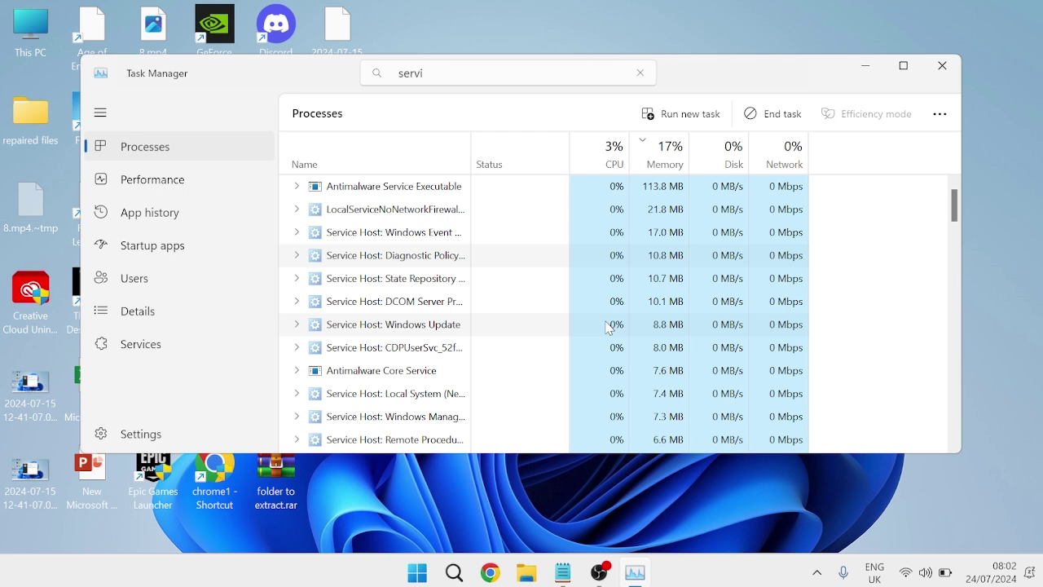
scroll(624, 324, "down", 1)
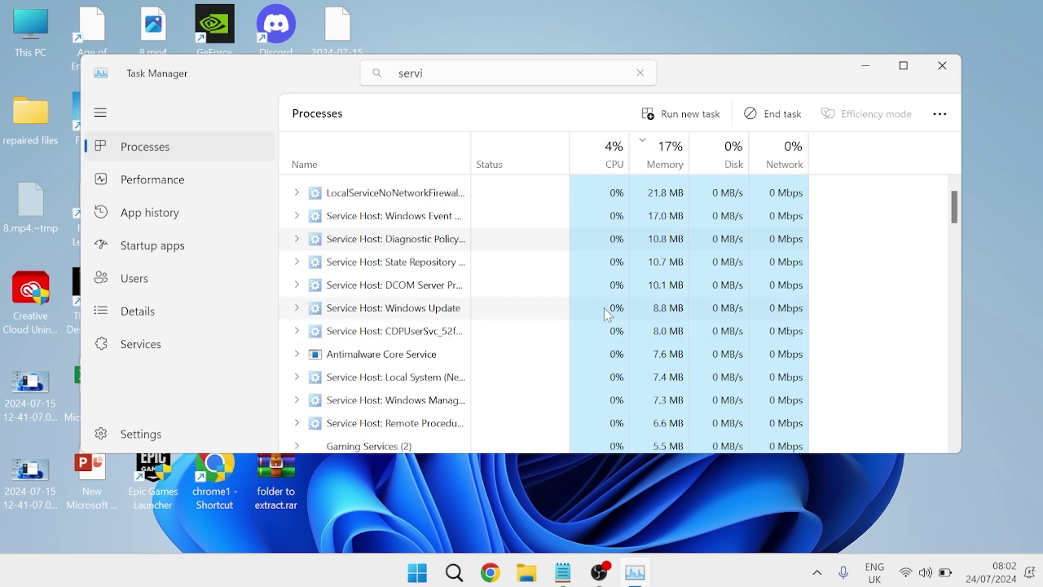
left_click(941, 68)
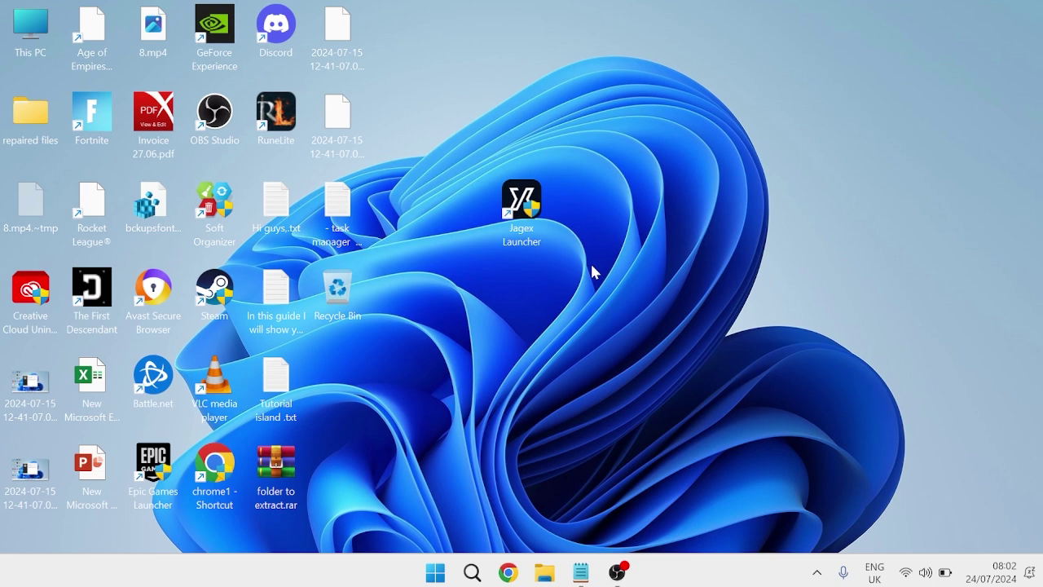
left_click(508, 572)
type("free")
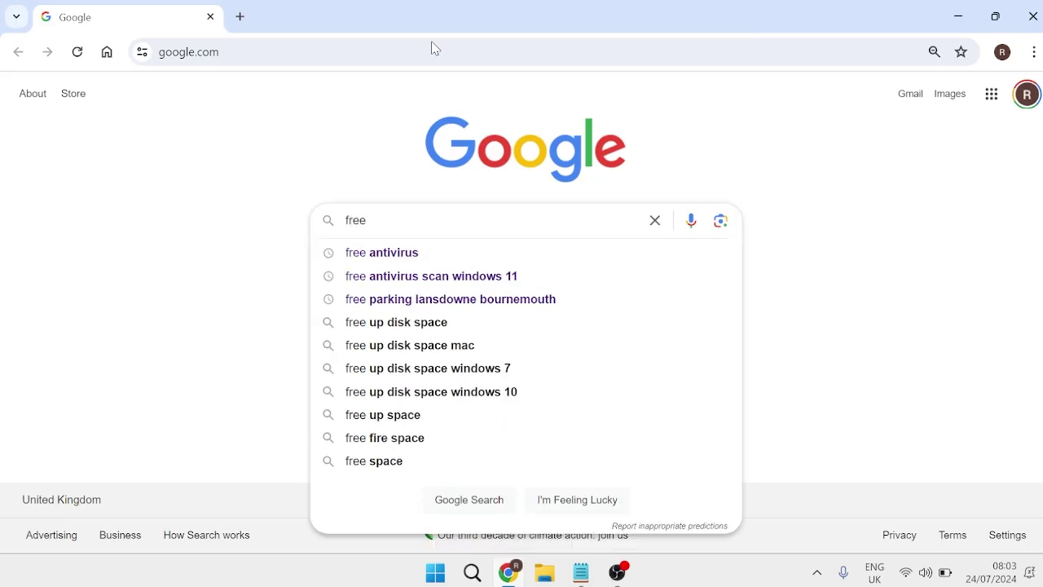
left_click(415, 258)
scroll(62, 312, "down", 6)
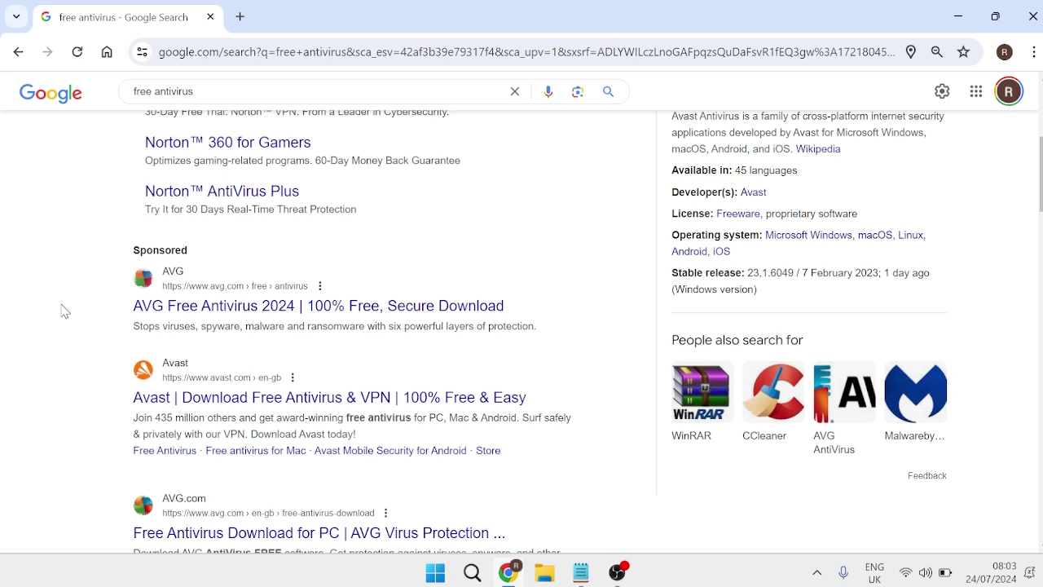
scroll(44, 280, "up", 1)
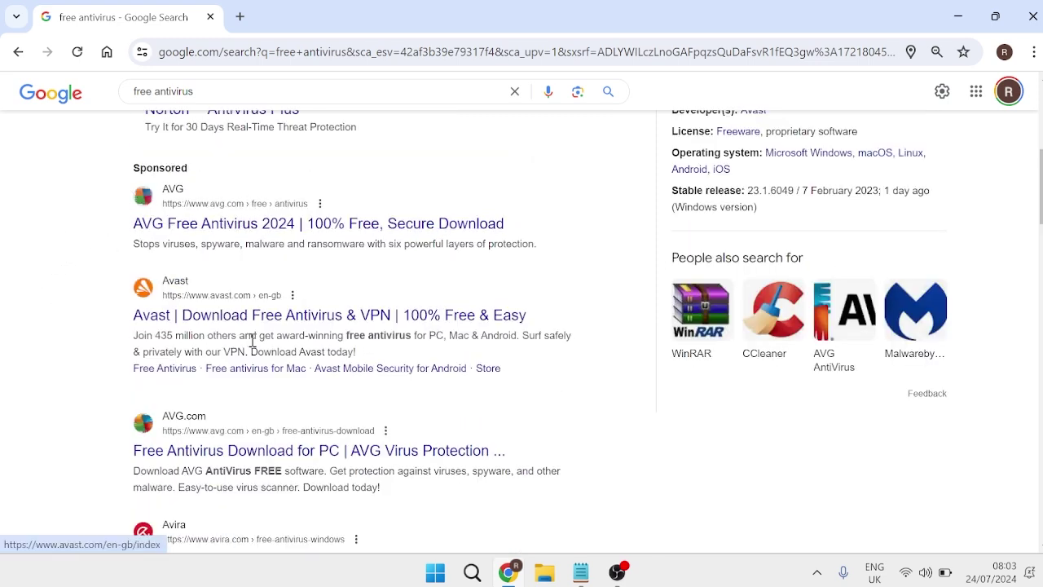
scroll(114, 301, "up", 5)
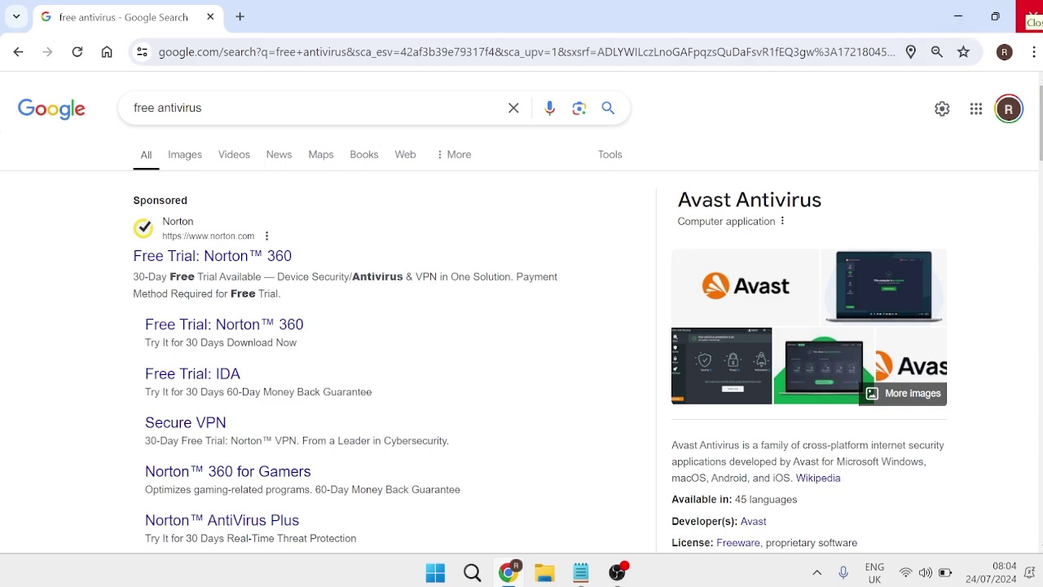
left_click(1029, 16)
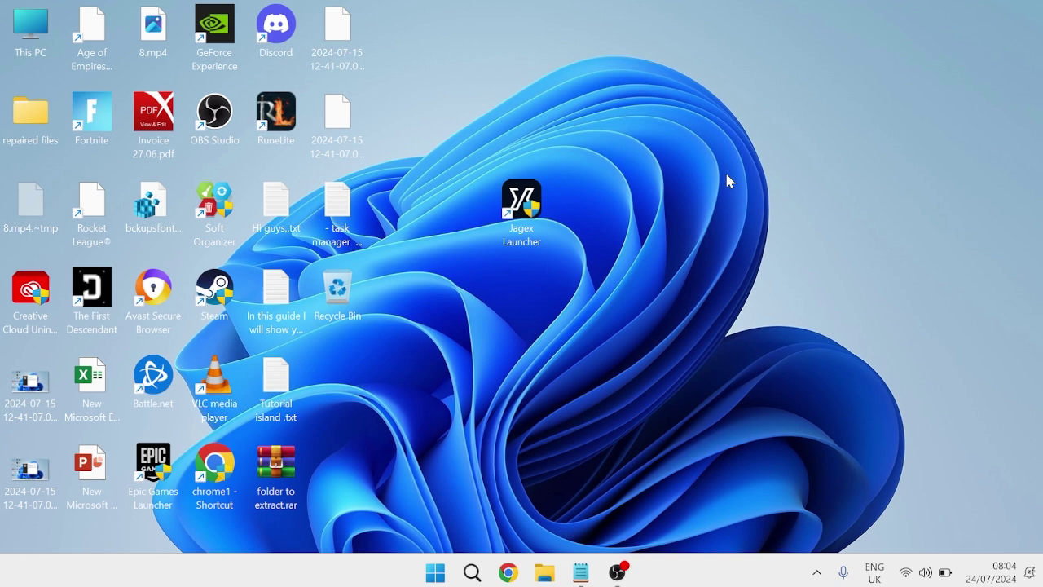
Step: Open Task Manager from Start search and filter its processes by 'diag'
key("super")
type("task manager")
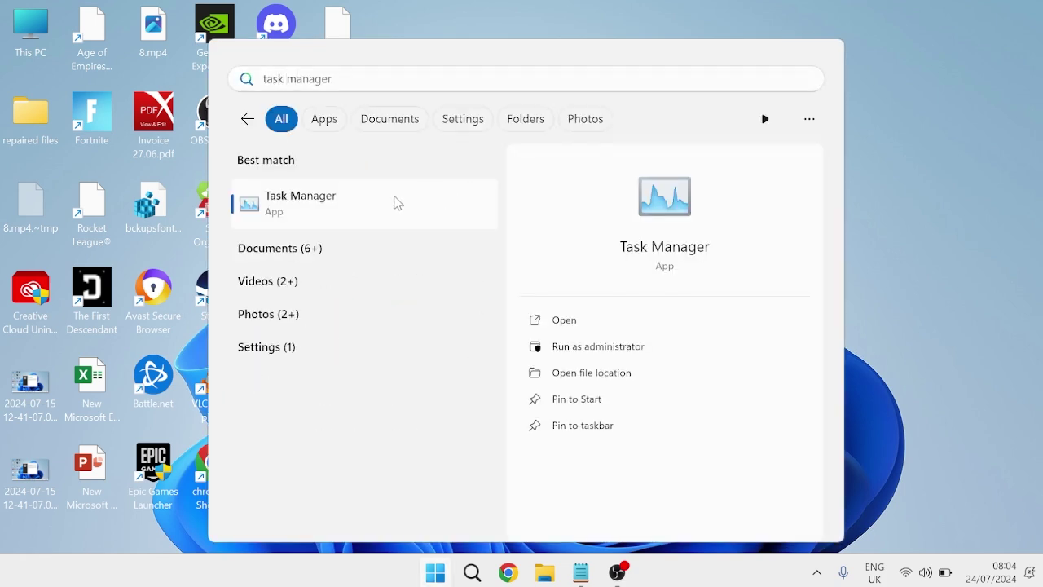
left_click(396, 201)
left_click(562, 17)
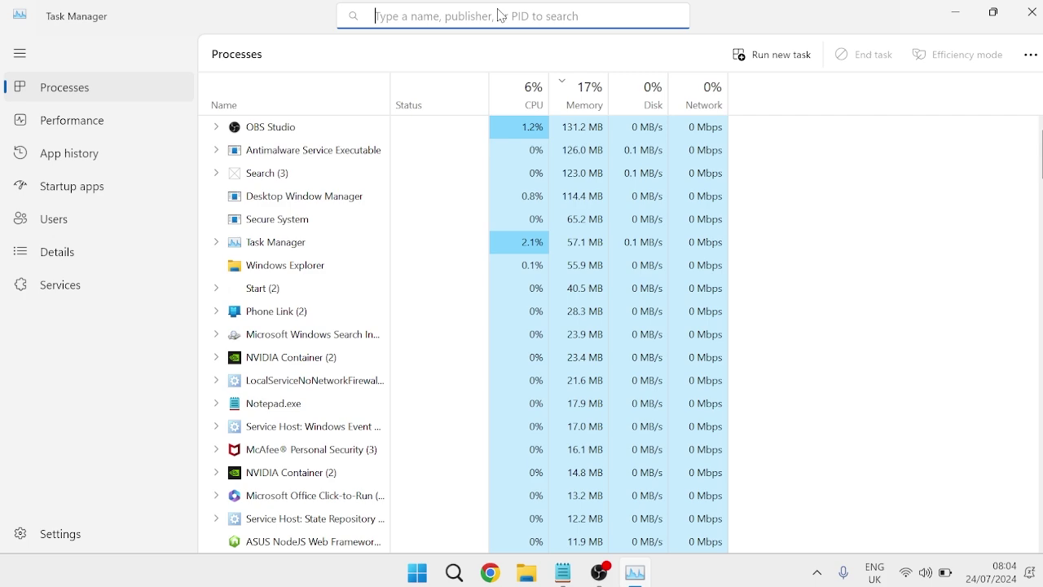
type("d")
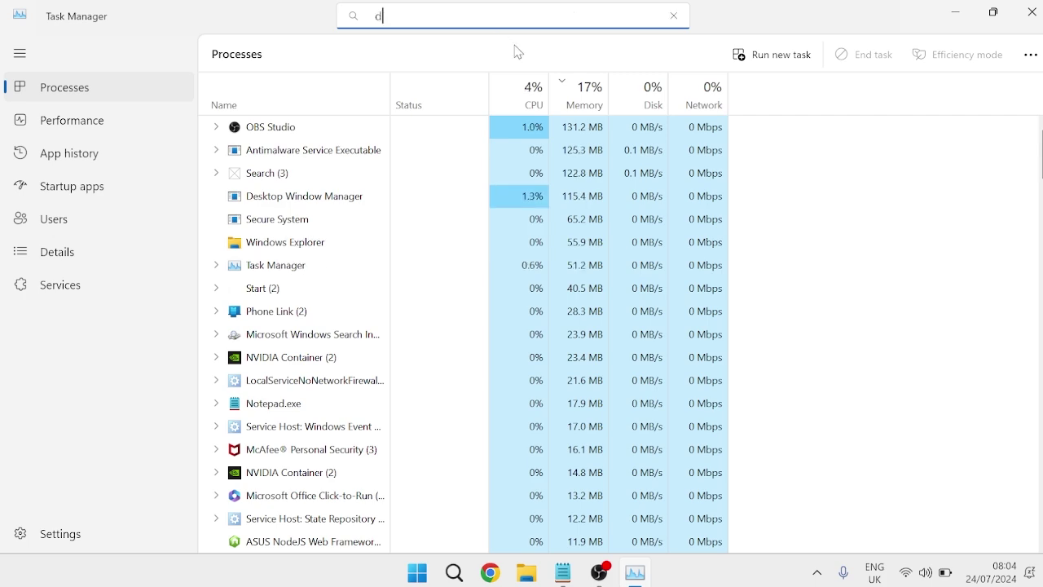
type("iag")
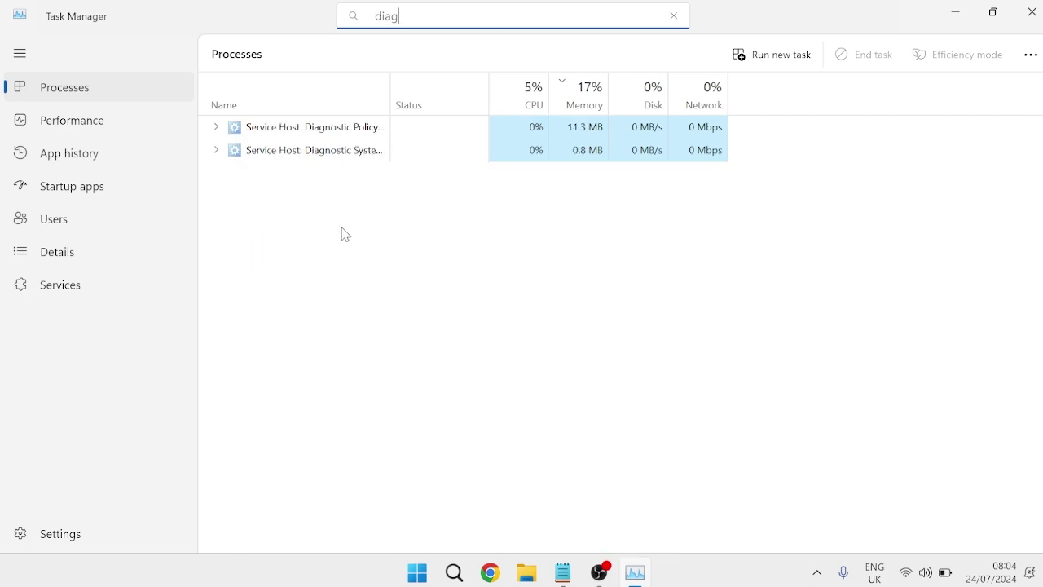
Step: Expand the Diagnostic Policy service host and stop the Diagnostic Policy Service
left_click(295, 133)
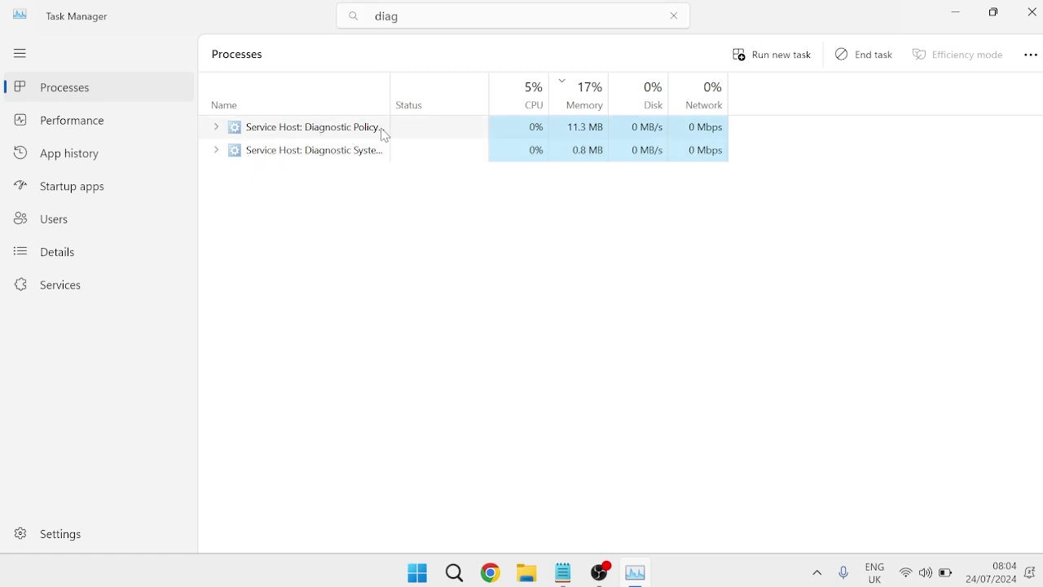
left_click(217, 128)
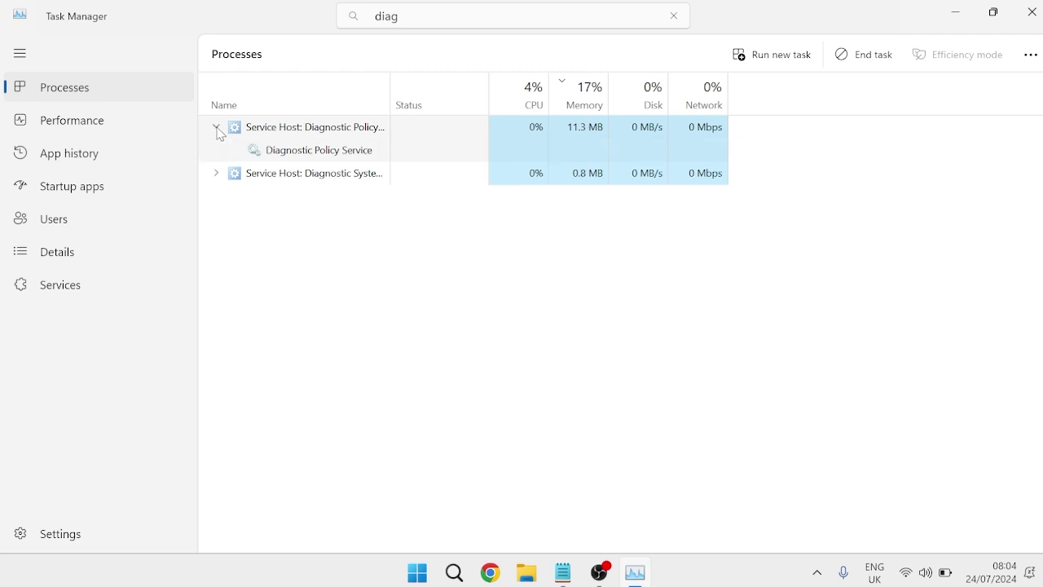
right_click(318, 159)
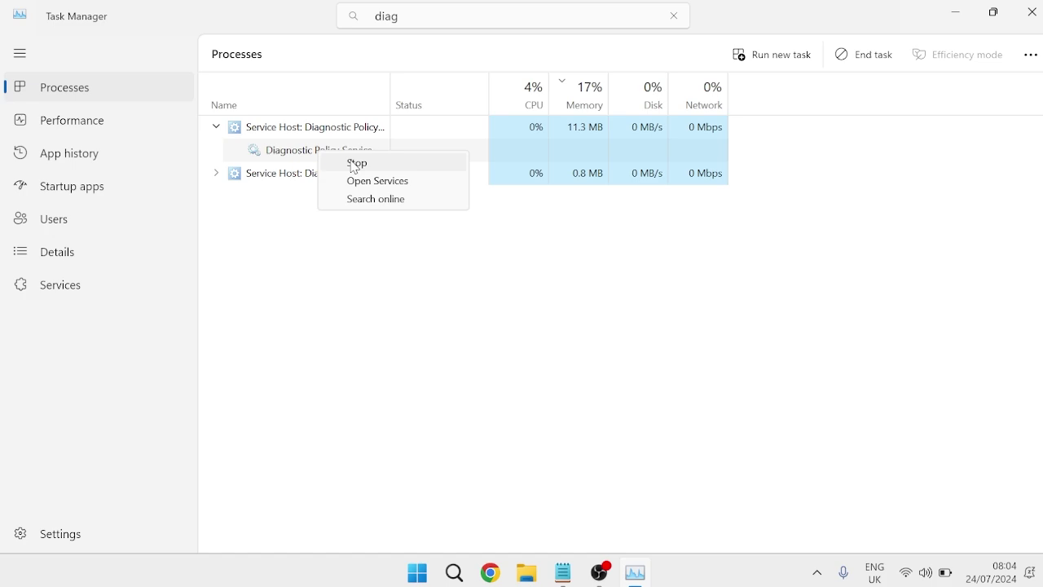
left_click(354, 163)
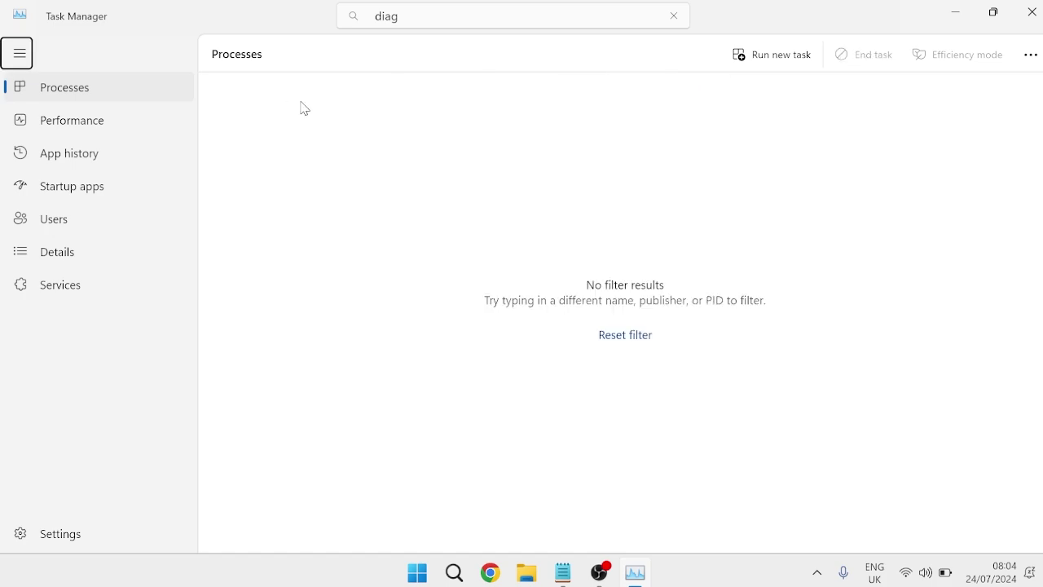
Step: Close Task Manager and run %windir%/system32/sru from the Run dialog to open the sru folder
left_click(1038, 6)
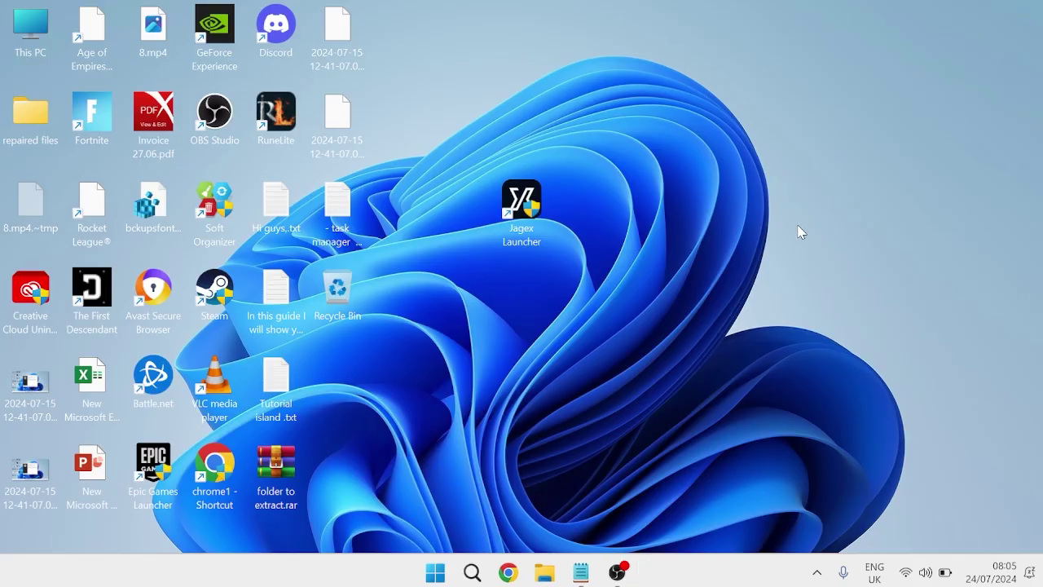
key("super")
type("run")
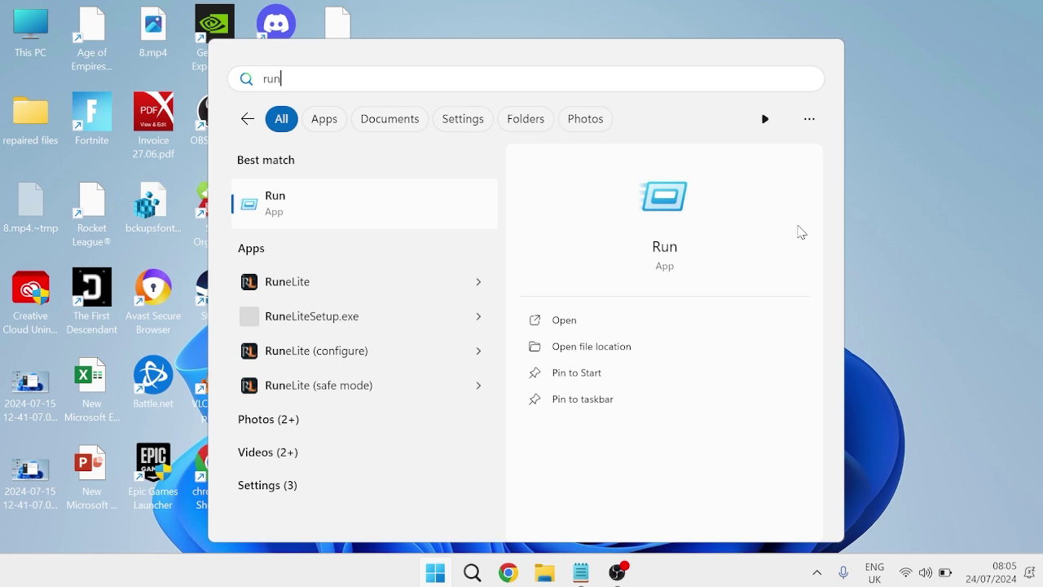
left_click(386, 217)
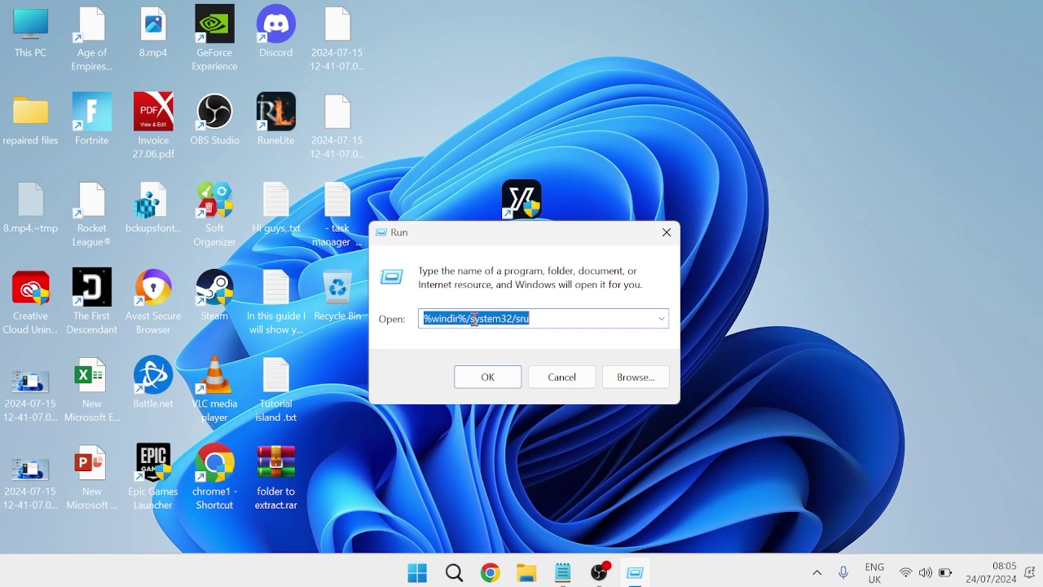
left_click(564, 321)
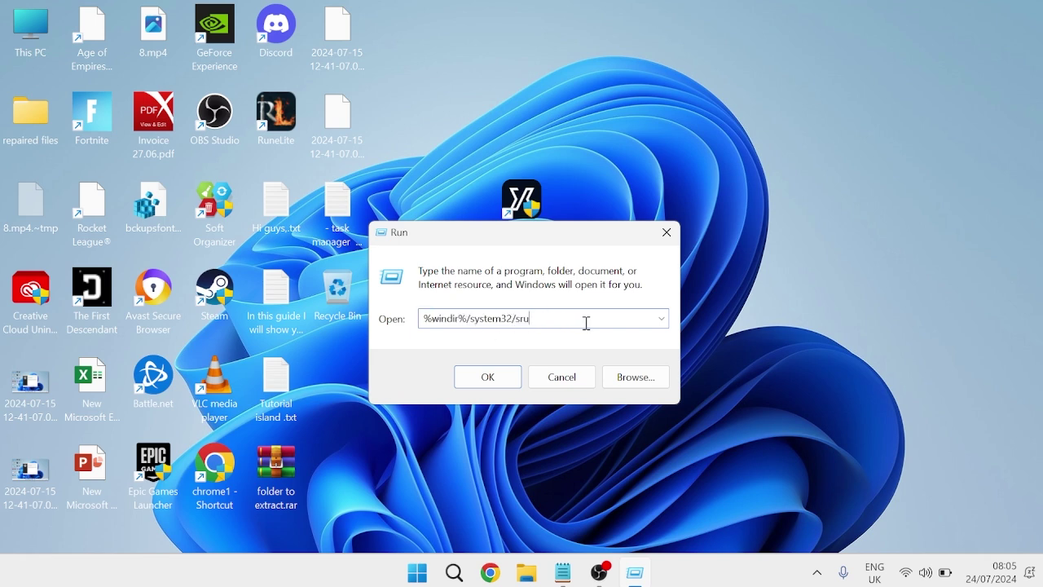
left_click(507, 383)
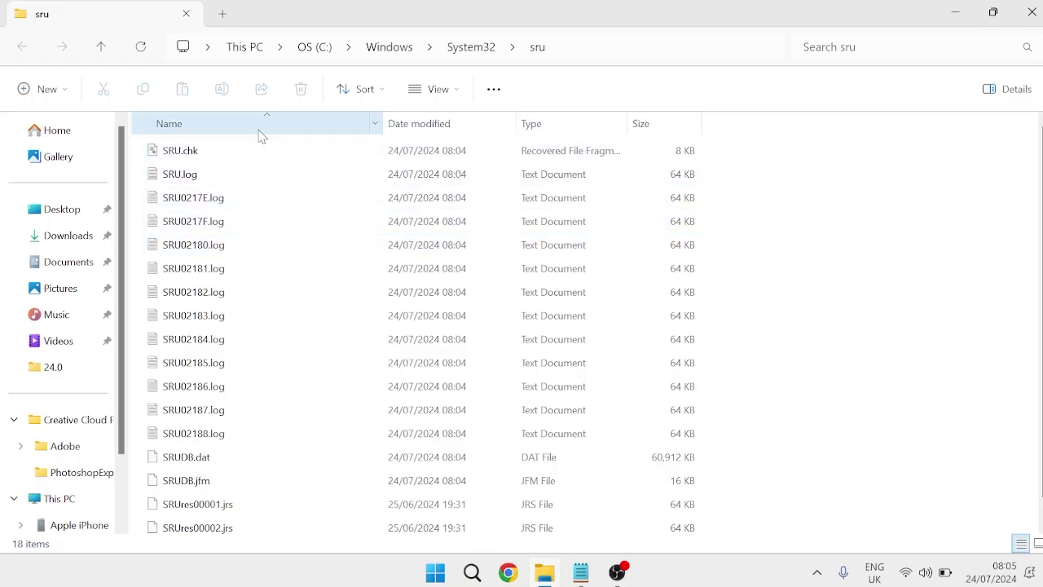
Step: Delete SRUDB.dat from the sru folder and close the File Explorer window
scroll(239, 195, "down", 1)
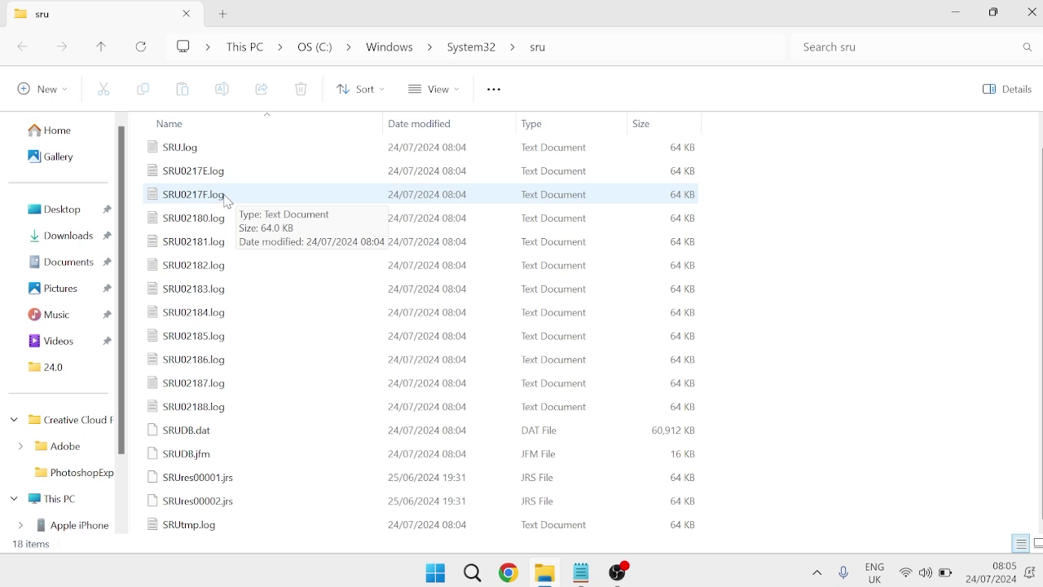
left_click(461, 431)
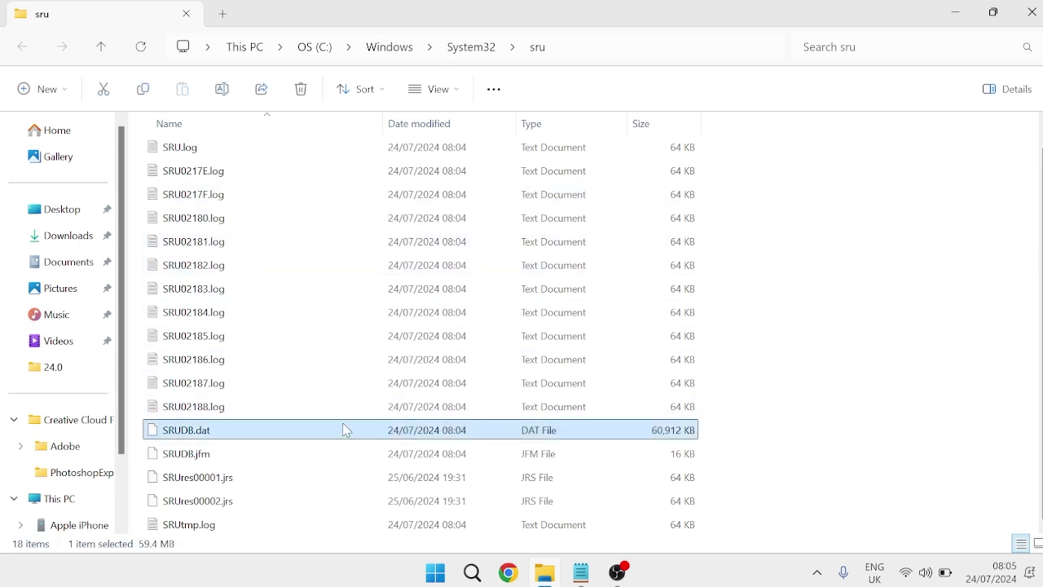
right_click(204, 434)
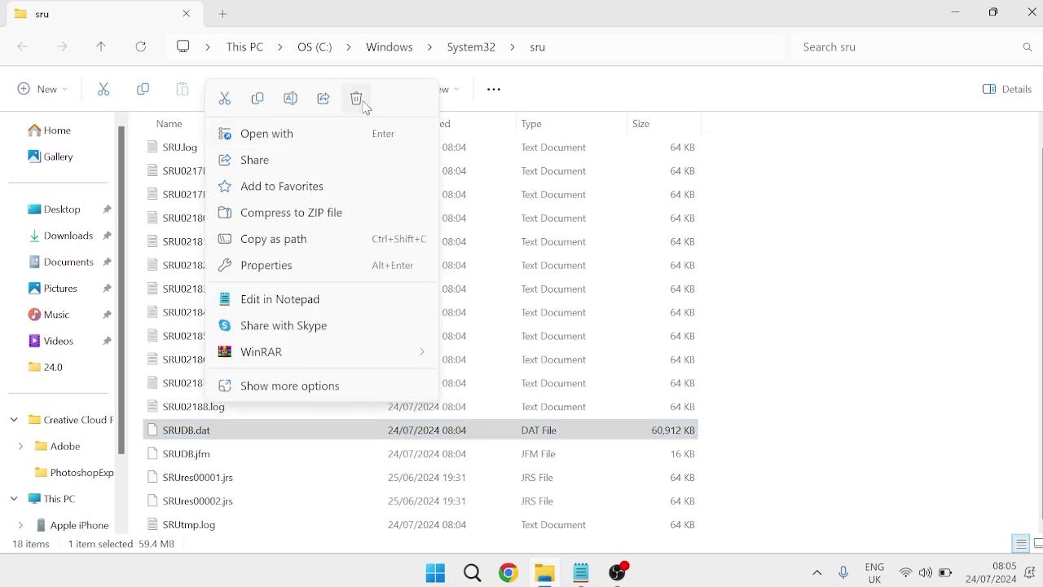
left_click(356, 98)
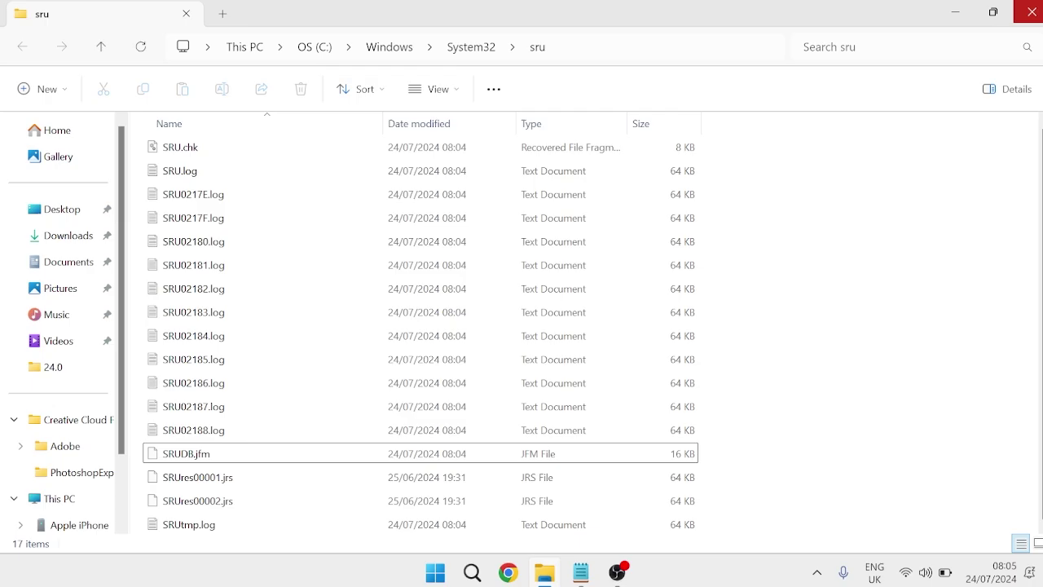
left_click(1031, 11)
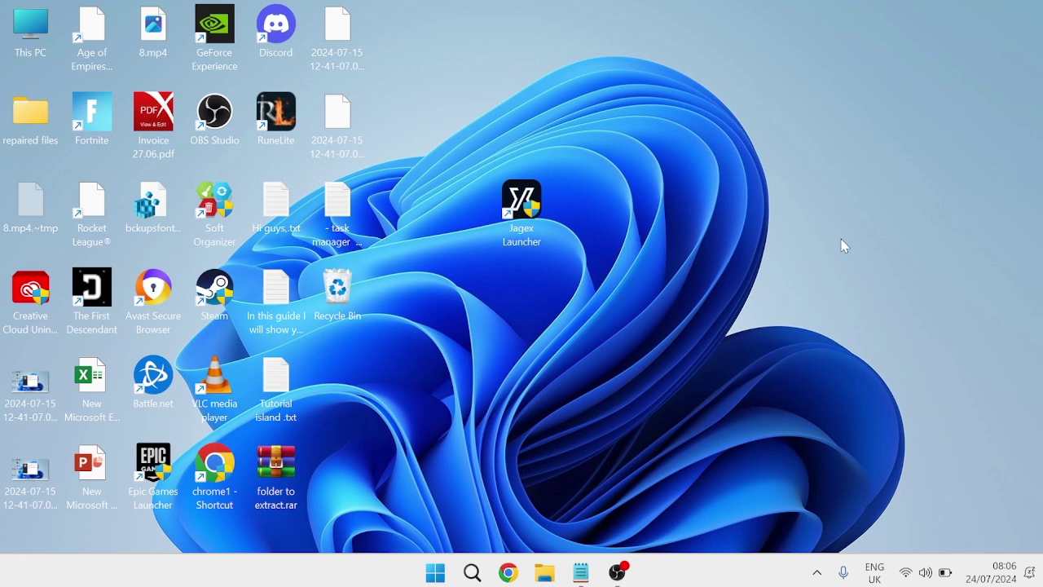
Step: Open the Services console and bring up the Windows Update service properties
key("super")
type("services")
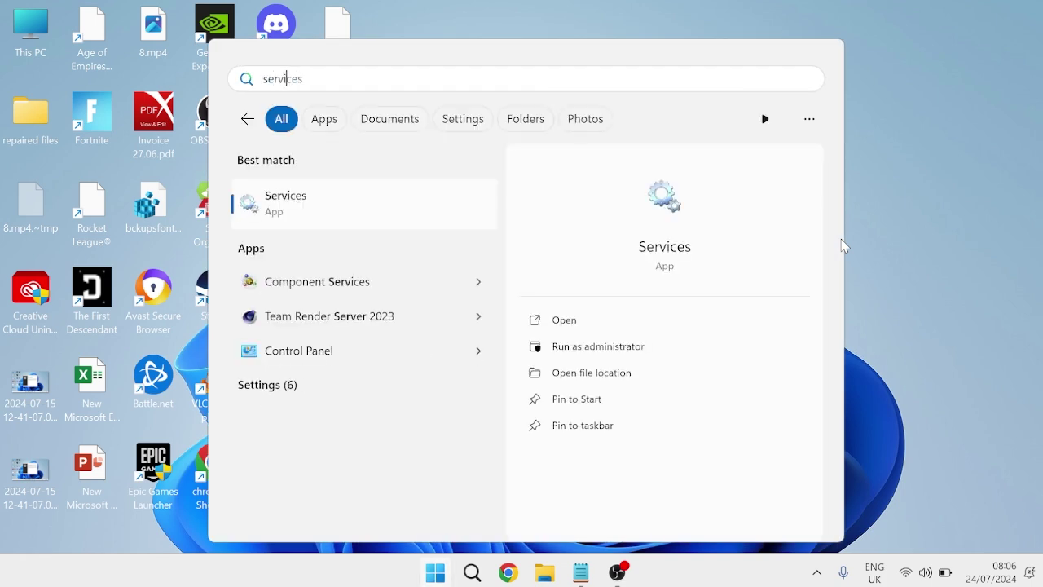
left_click(357, 203)
scroll(570, 310, "down", 2)
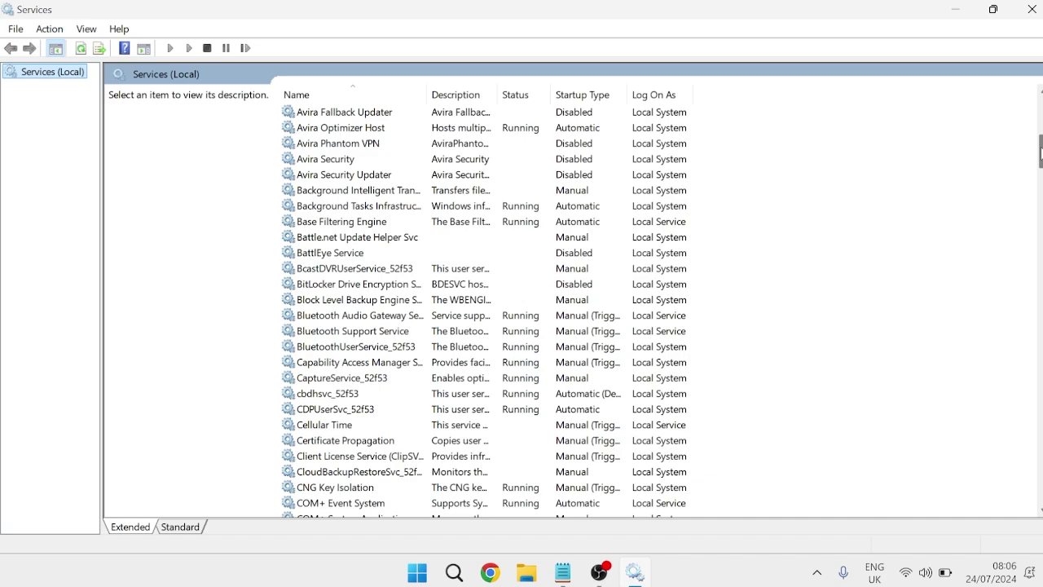
left_click_drag(1040, 150, 1041, 483)
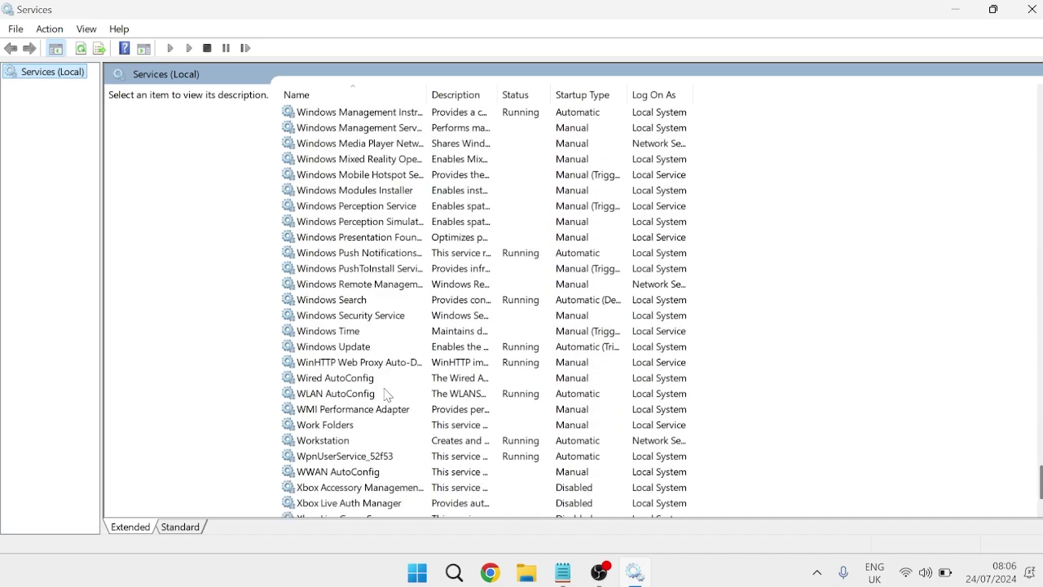
left_click(377, 349)
double_click(377, 350)
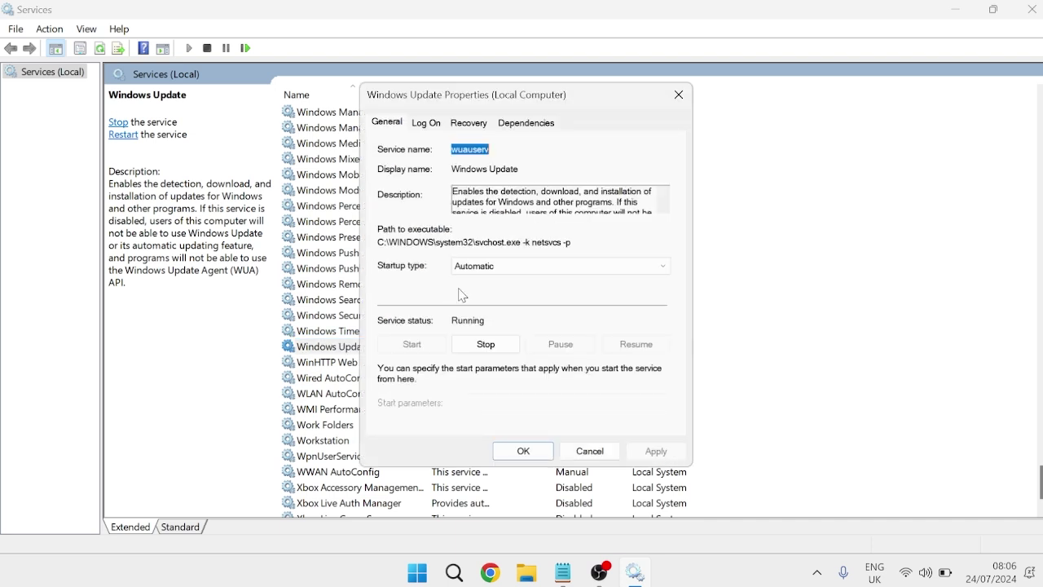
Step: Set Windows Update startup type to Manual, stop the service, and apply the change
left_click(489, 270)
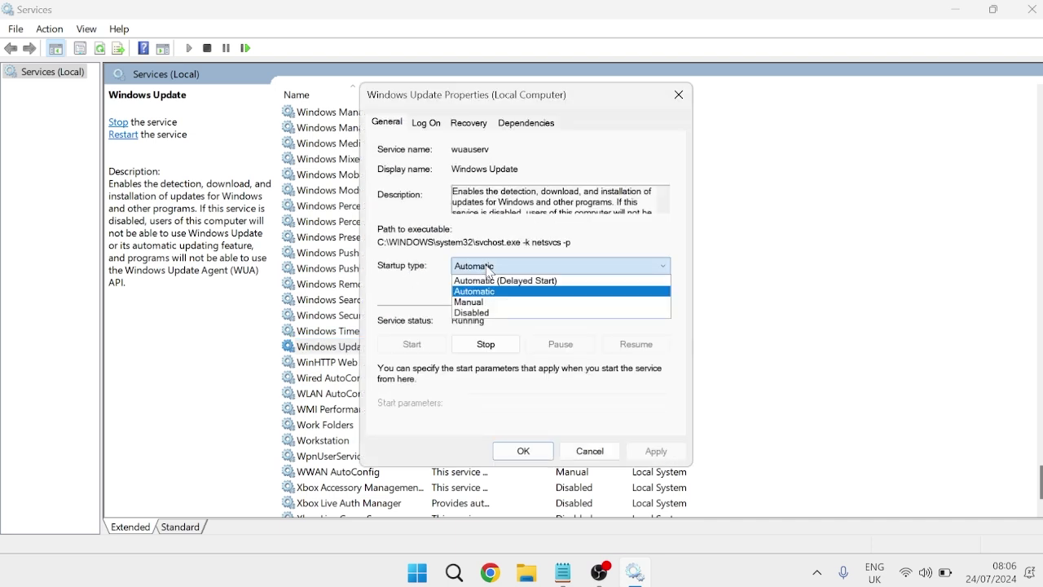
left_click(494, 298)
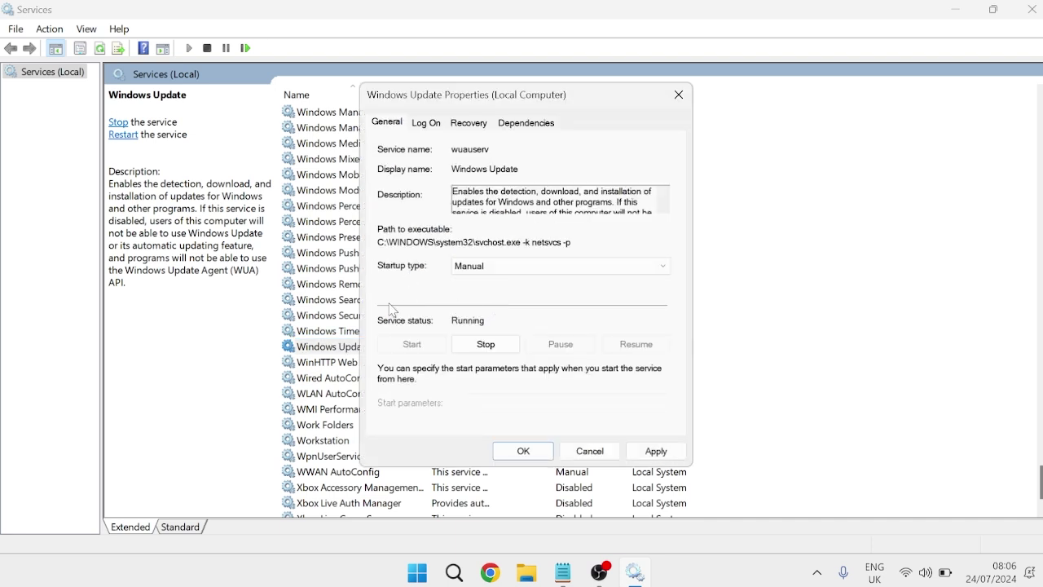
left_click(486, 345)
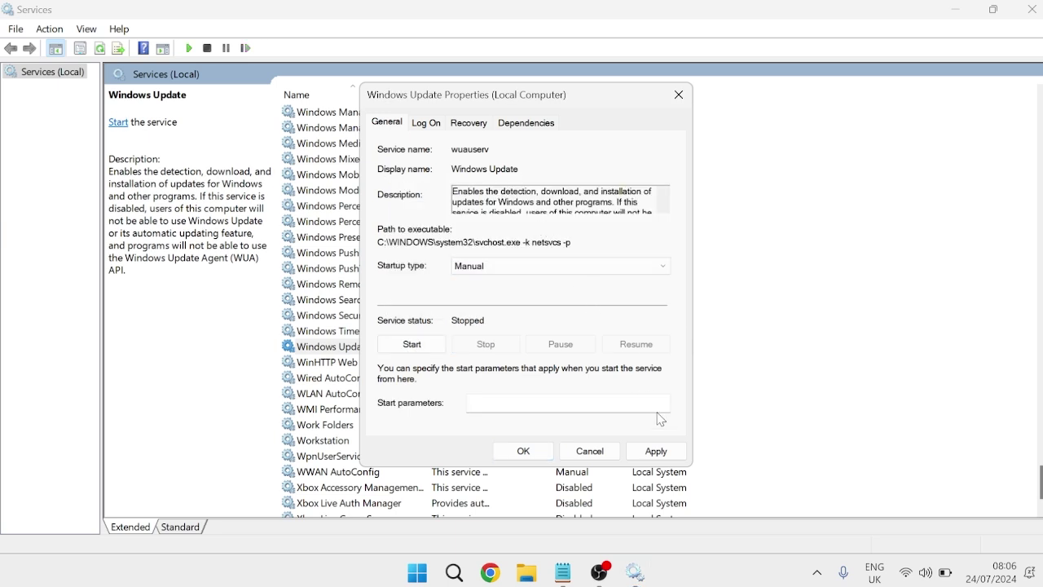
left_click(660, 451)
left_click(529, 453)
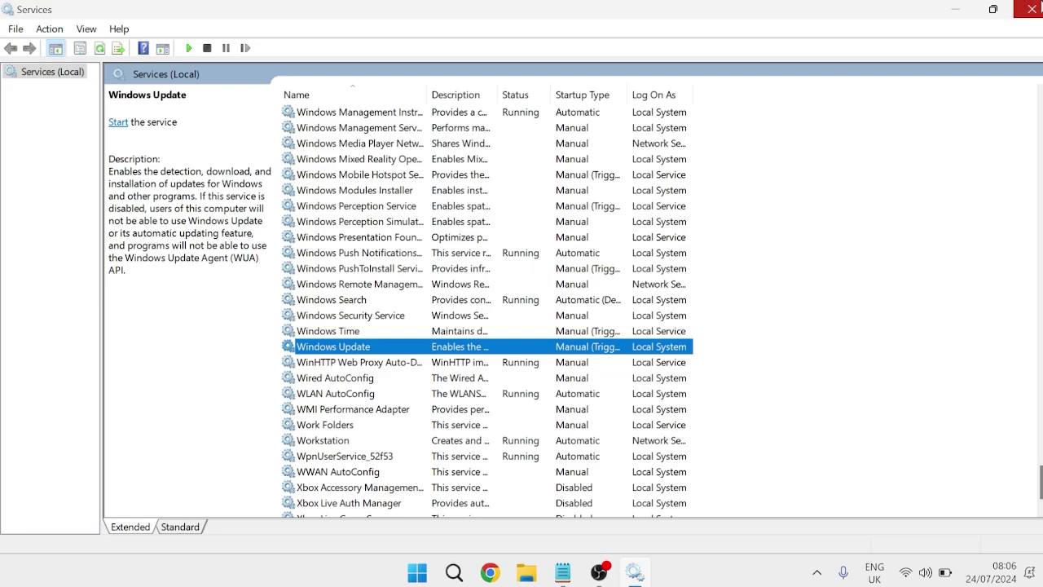
Step: Close Services and launch System Configuration by running msconfig from the Run dialog
left_click(1028, 8)
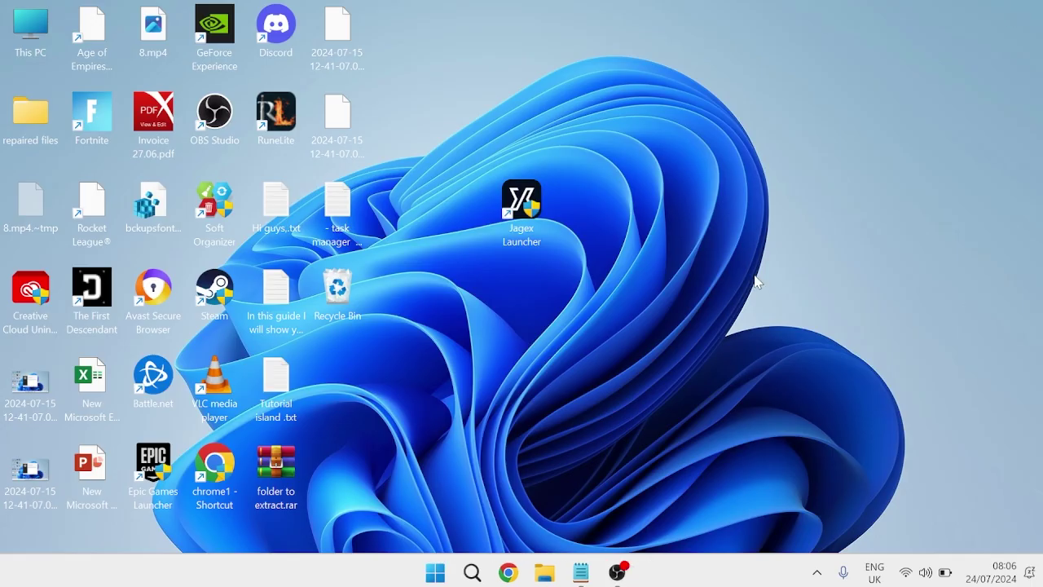
key("super")
type("run")
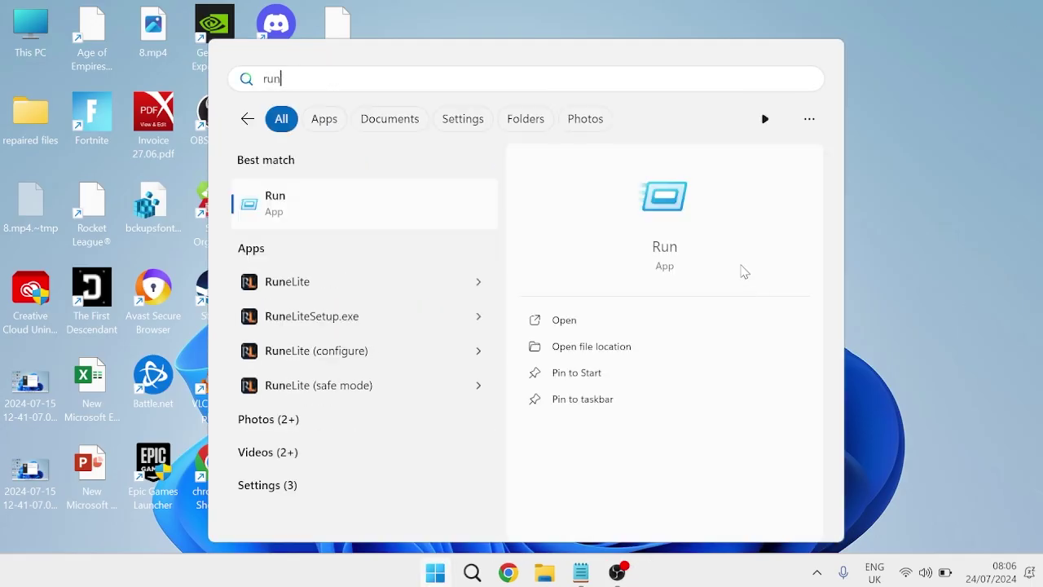
left_click(368, 202)
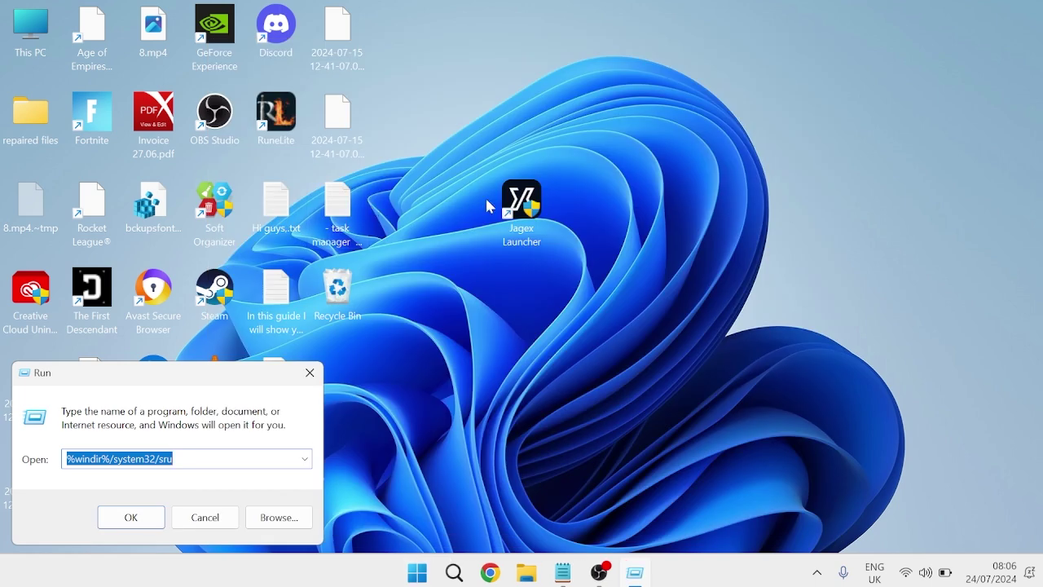
type("msconfig")
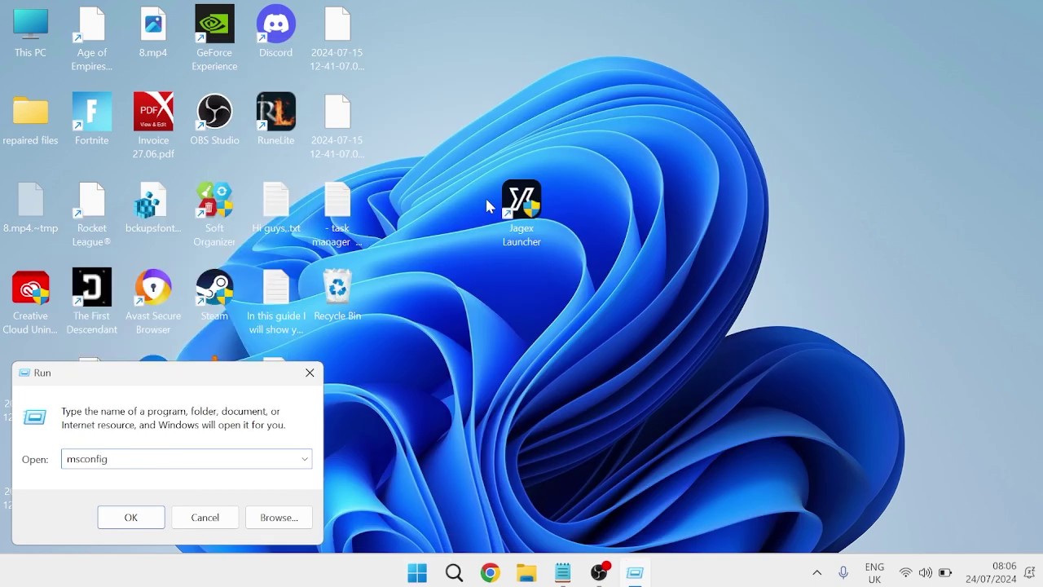
key("Return")
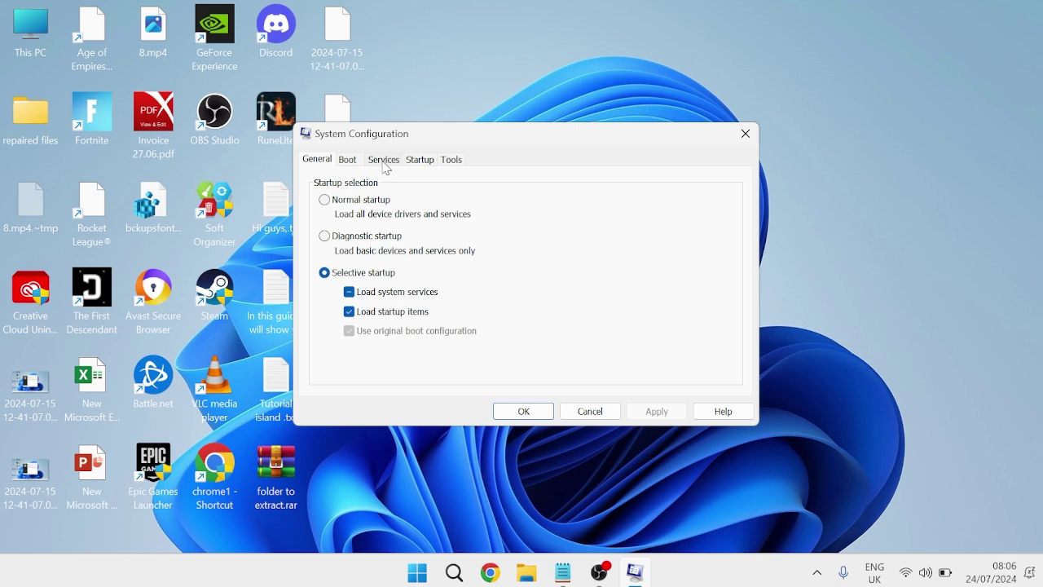
Step: Hide all Microsoft services, disable all remaining services, apply, and dismiss the restart prompt
left_click(386, 169)
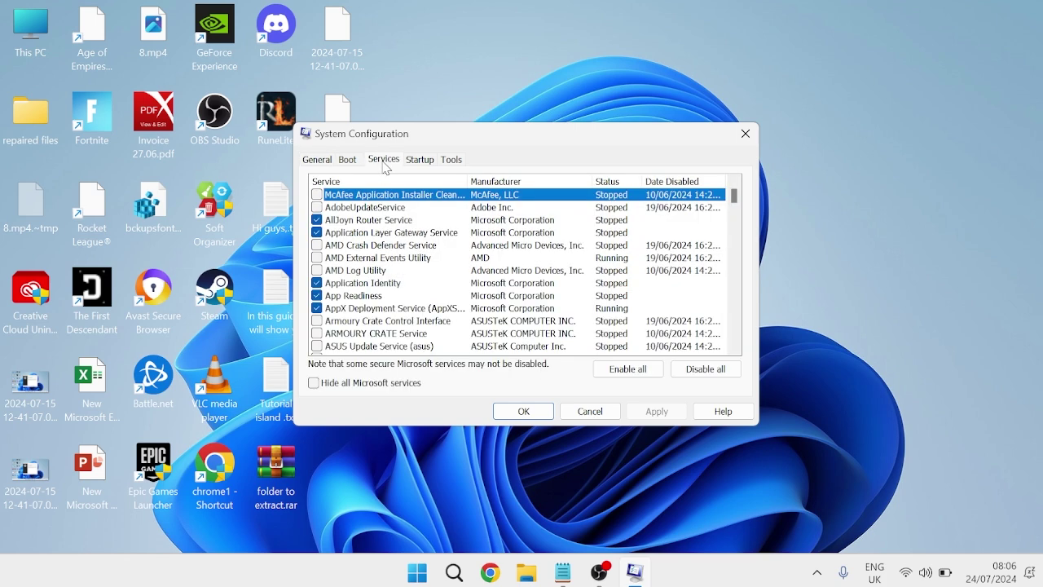
left_click(314, 384)
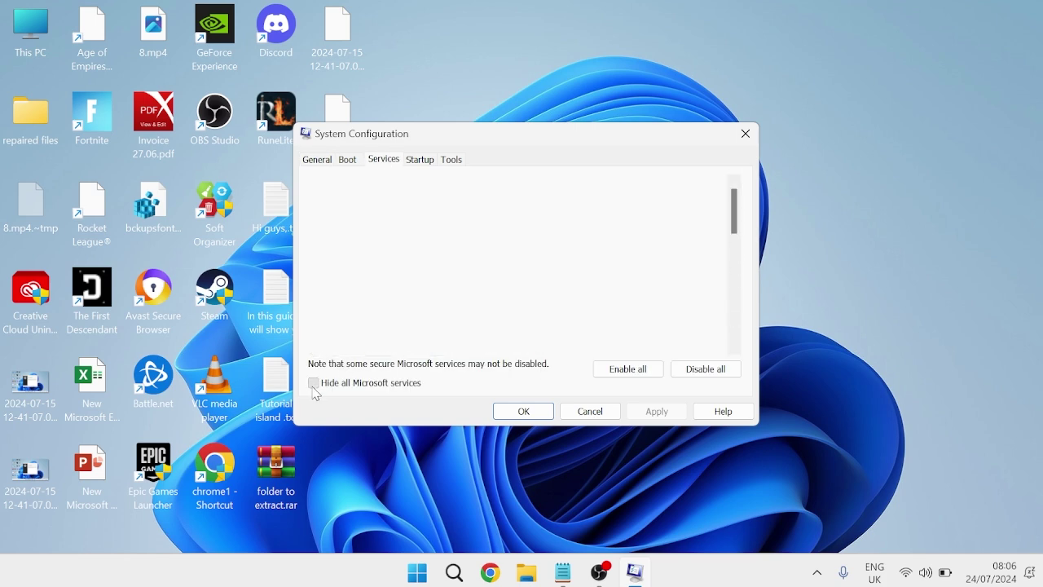
left_click(717, 373)
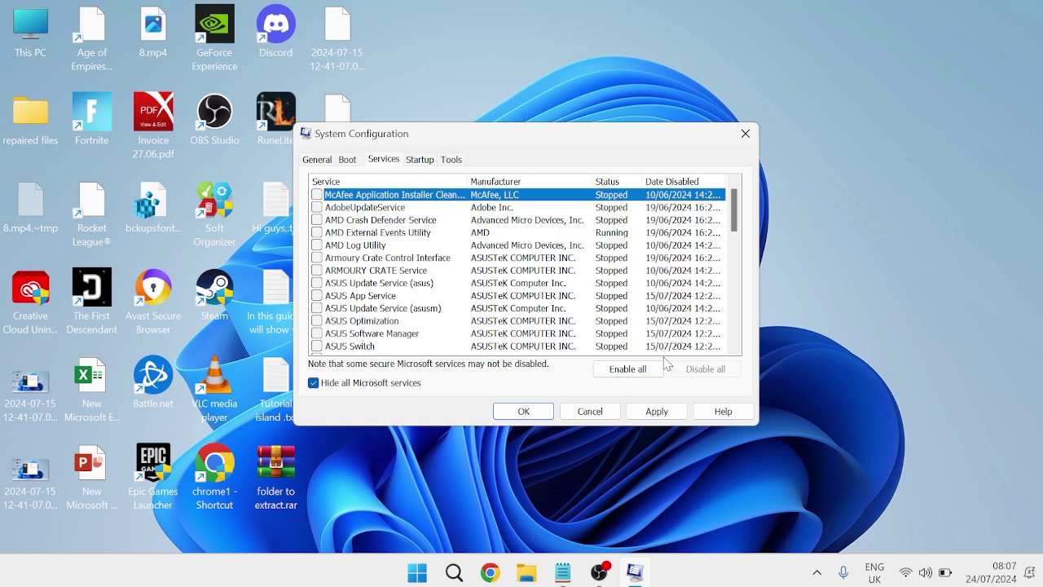
left_click(669, 416)
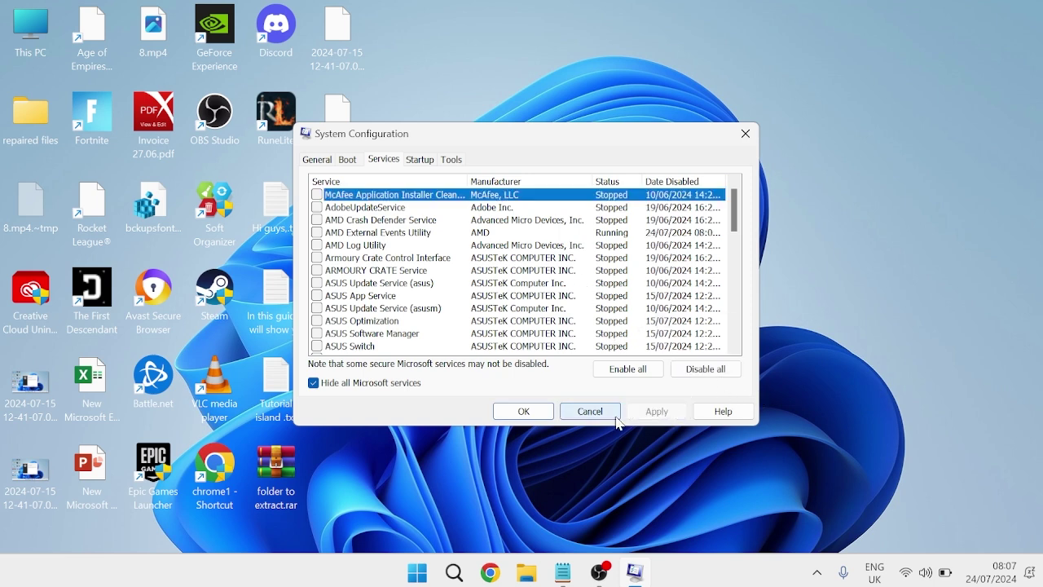
left_click(531, 412)
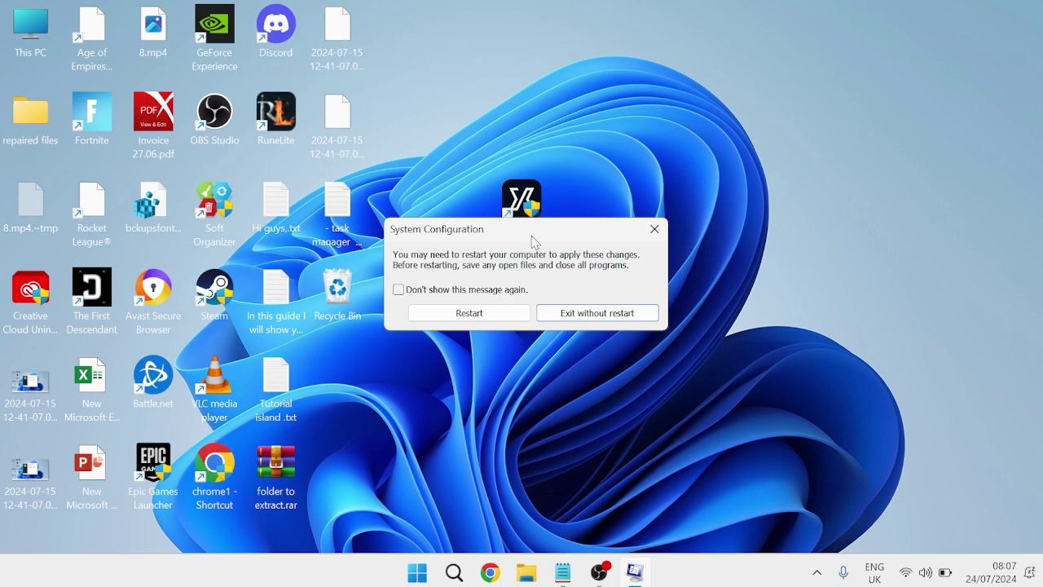
left_click(469, 314)
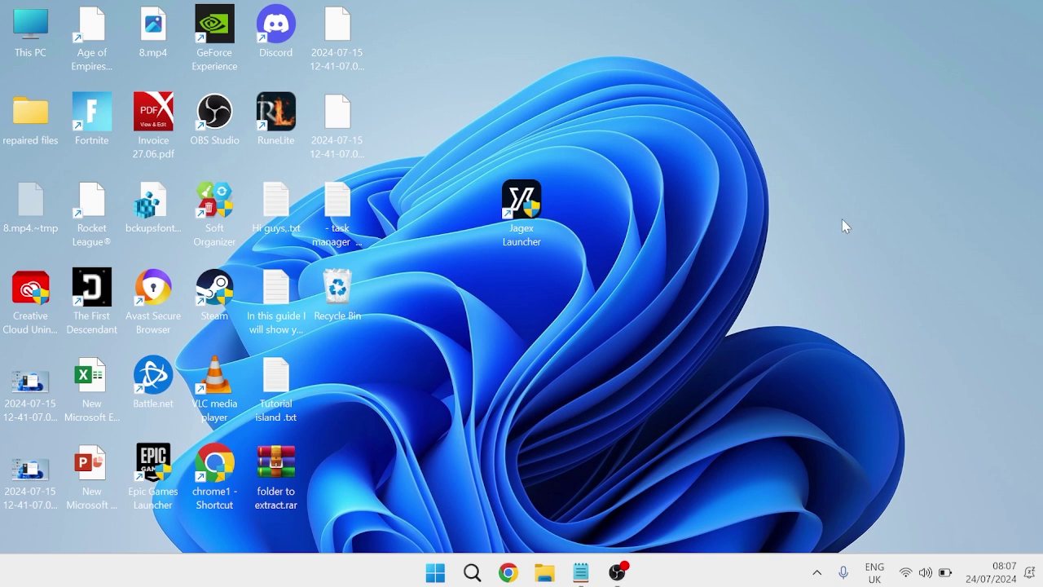